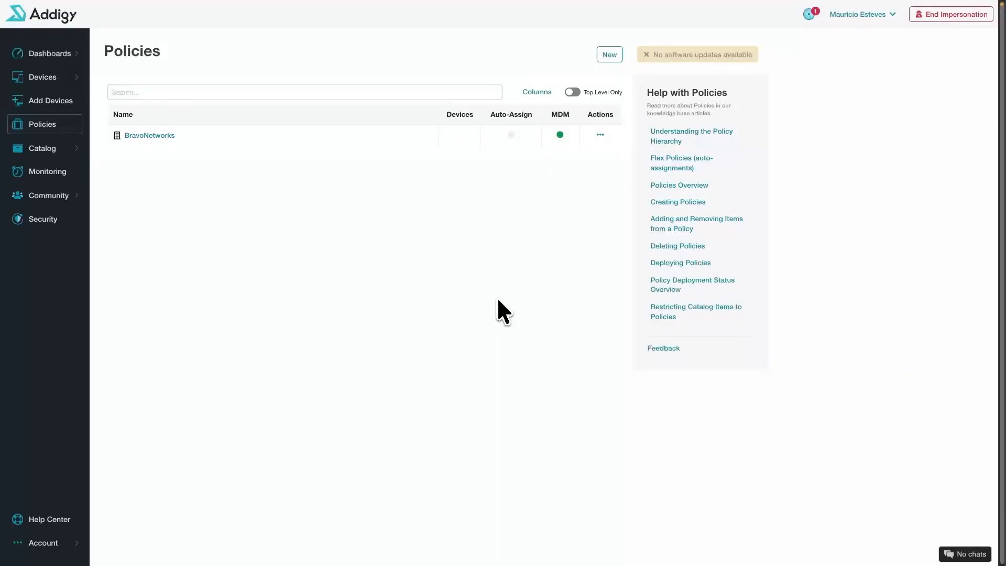
Open the BravoNetworks policy's Integrations & Settings page
click(166, 136)
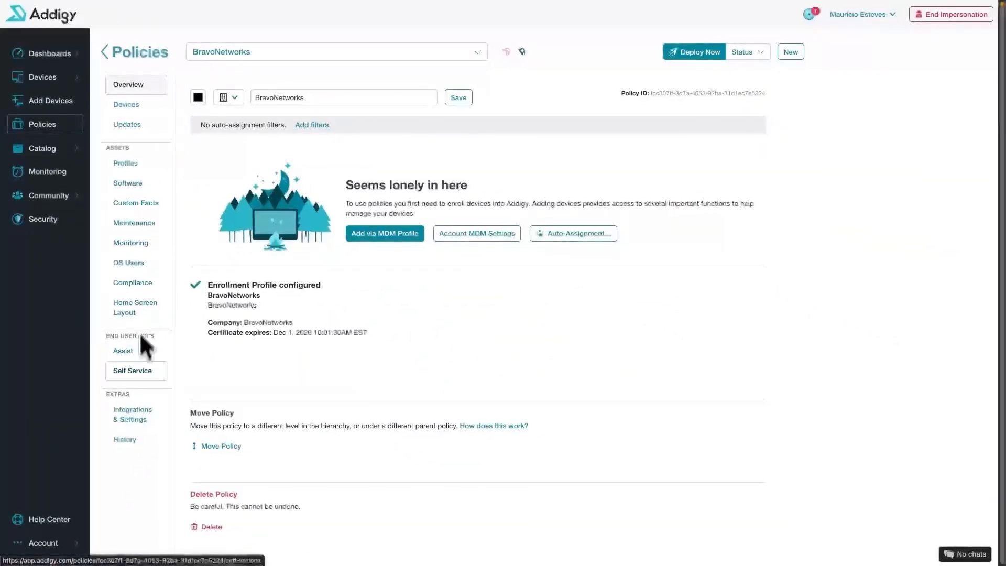
click(146, 414)
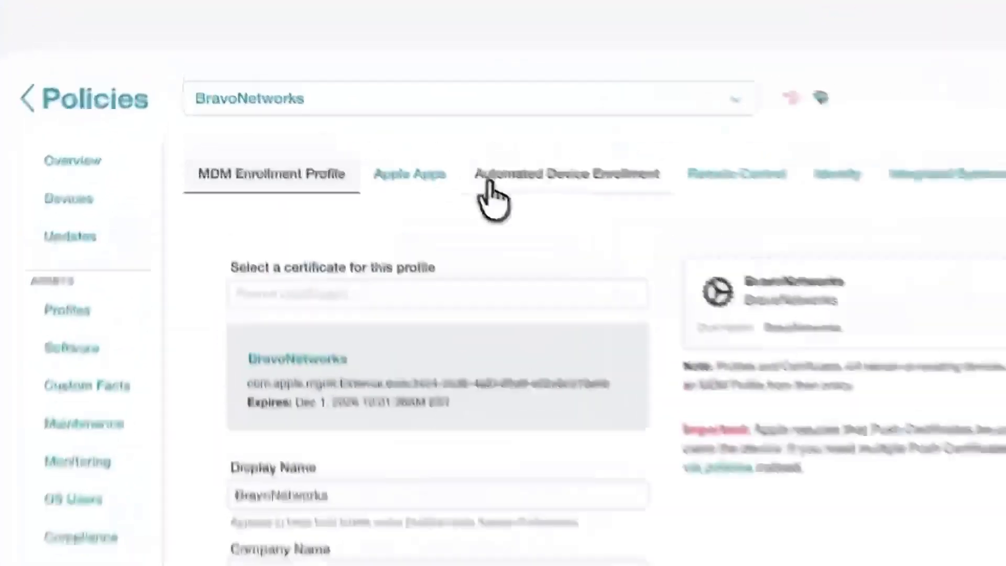
Download the Addigy public key dep-public-cert (32).pem from Automated Device Enrollment and dismiss the Keychain prompt
click(345, 93)
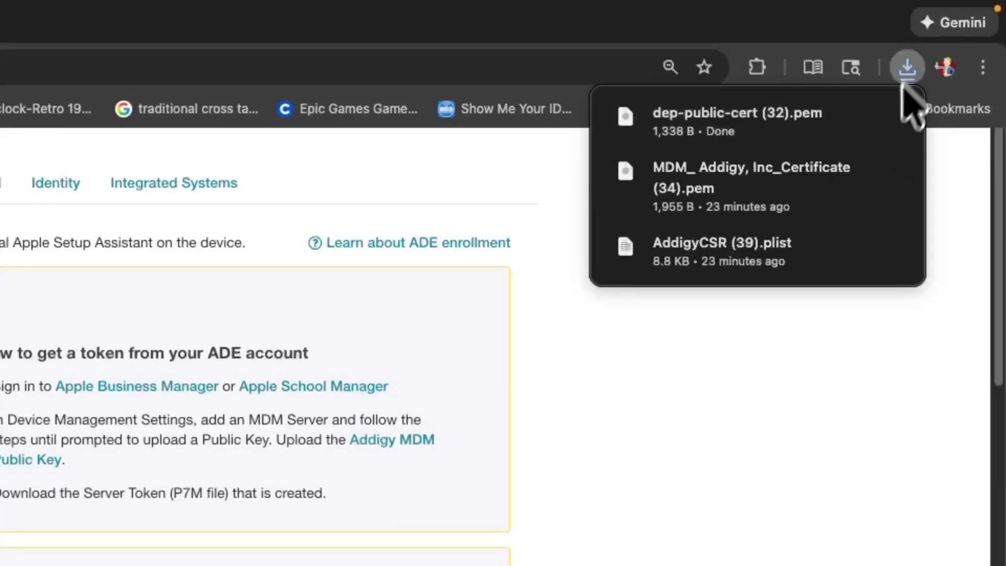
click(894, 113)
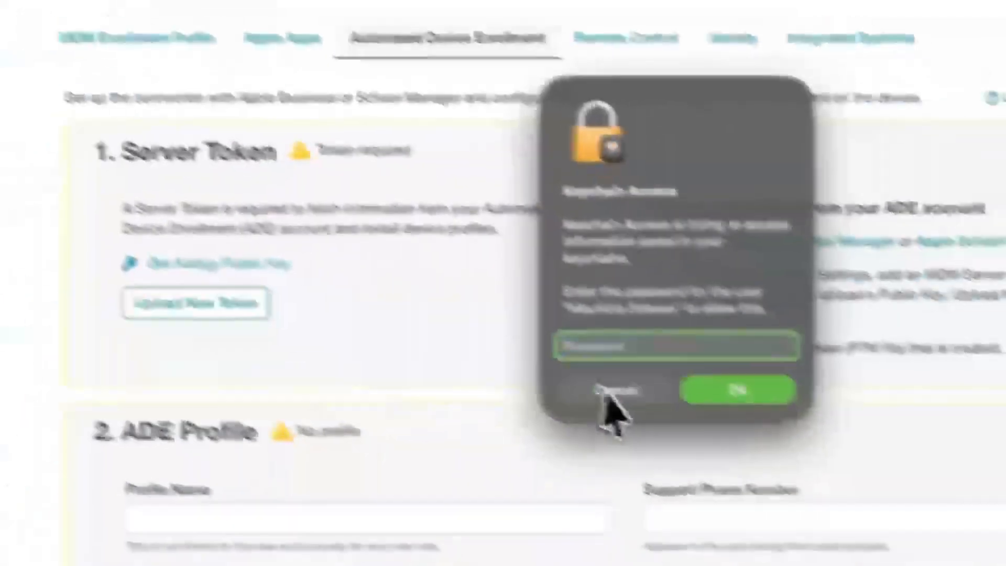
click(608, 398)
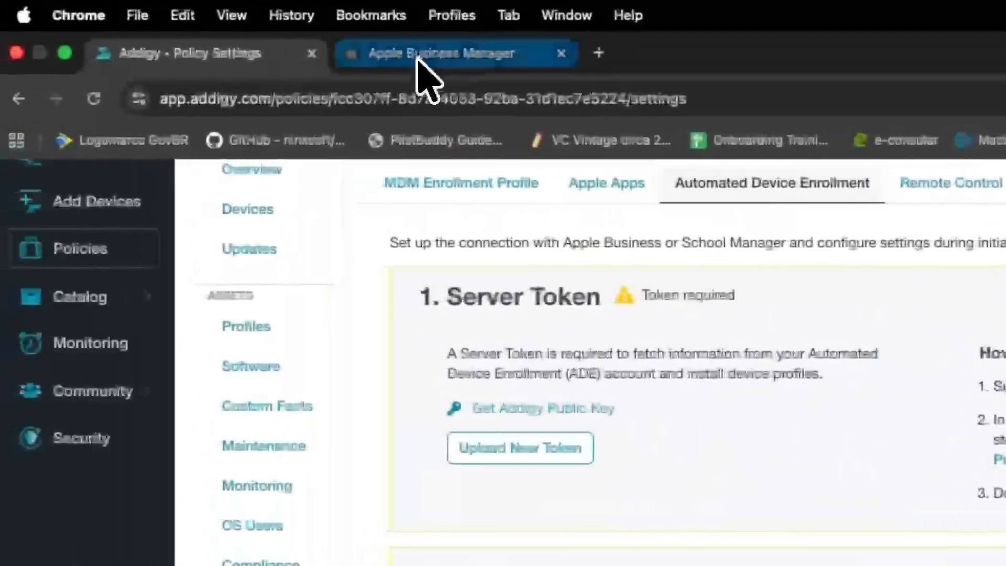
In Apple Business Manager Preferences, start adding a new device management service
click(418, 59)
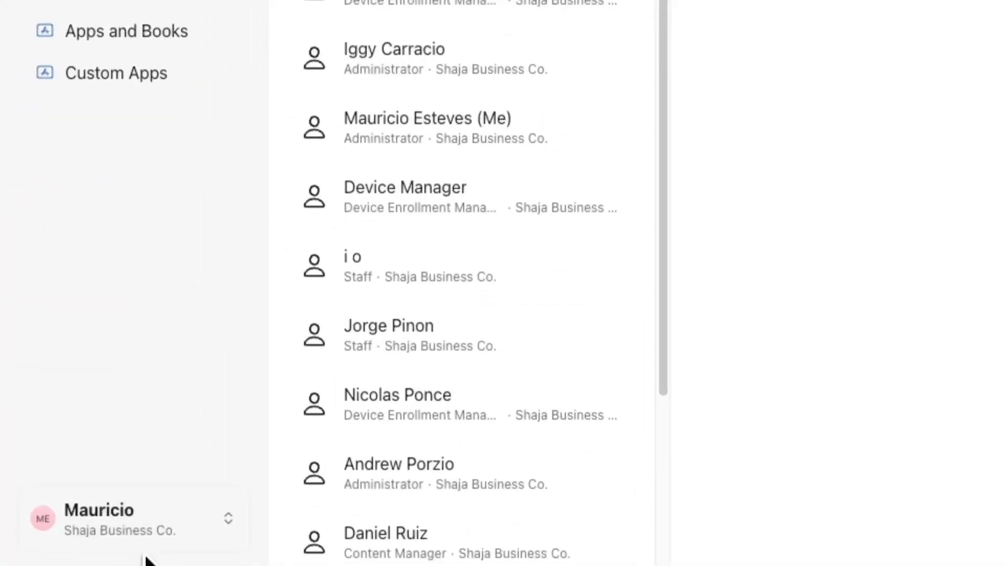
click(147, 521)
click(134, 294)
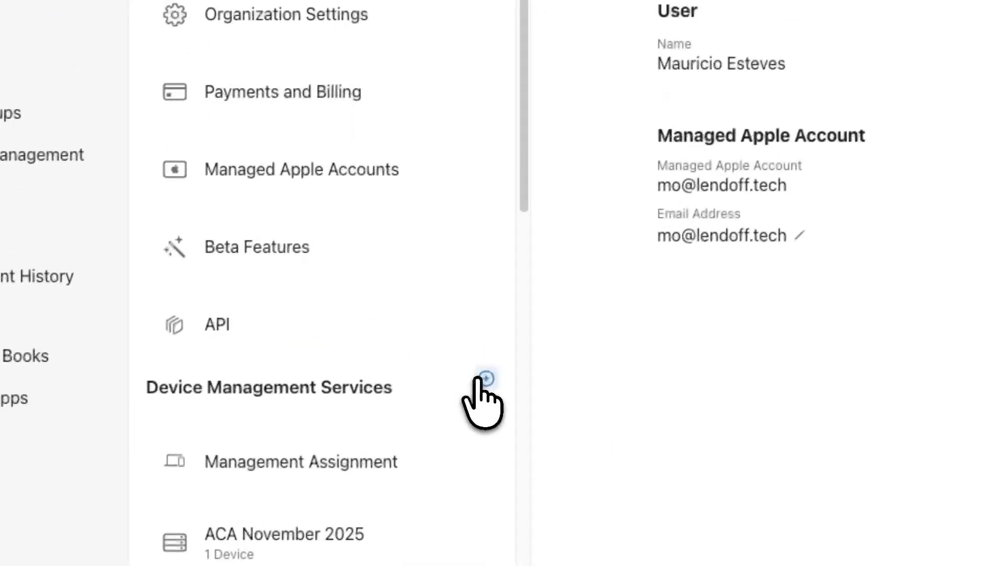
click(483, 378)
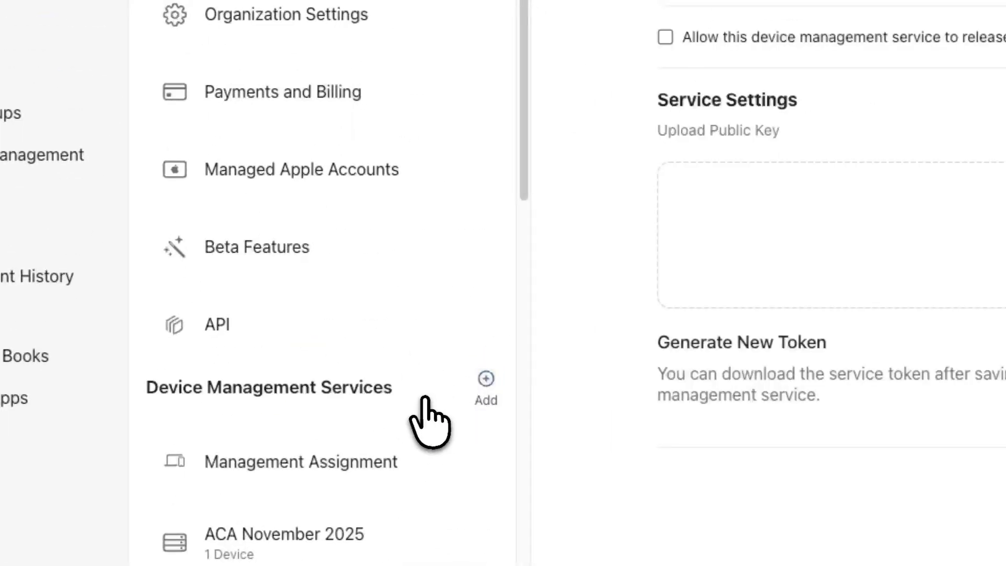
Name the service BravoNetworks and upload dep-public-cert (32).pem as its public key
double_click(669, 36)
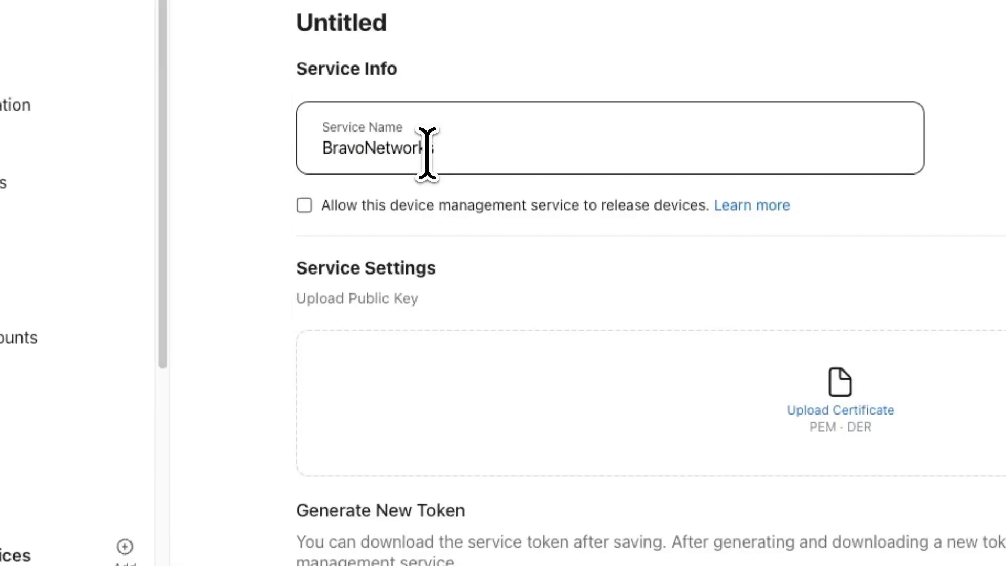
click(258, 251)
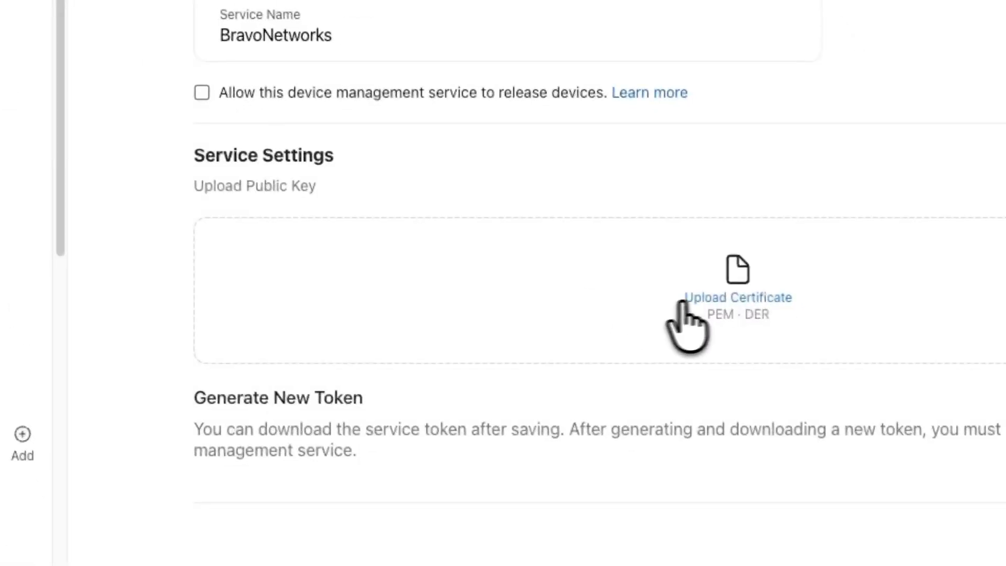
click(426, 285)
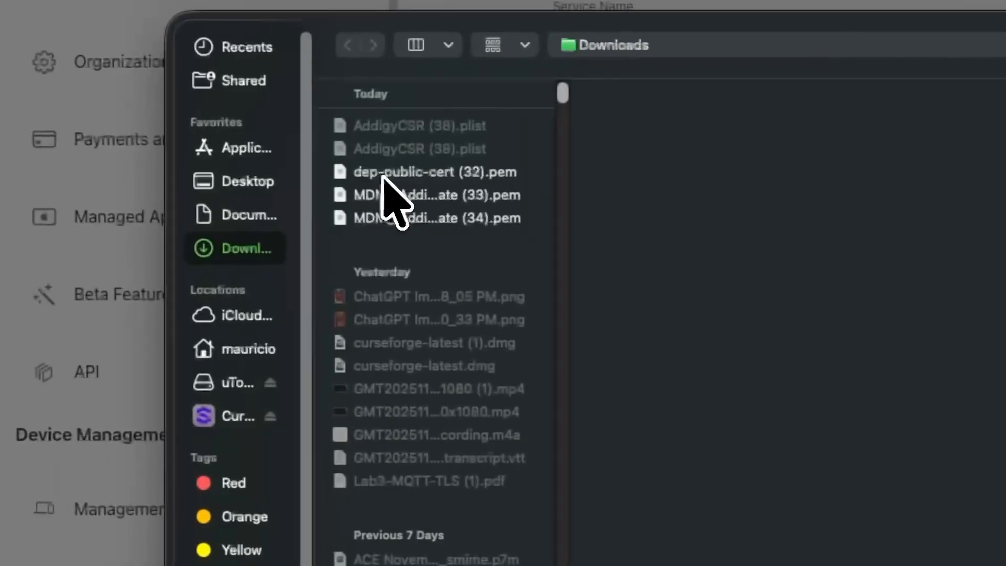
double_click(399, 172)
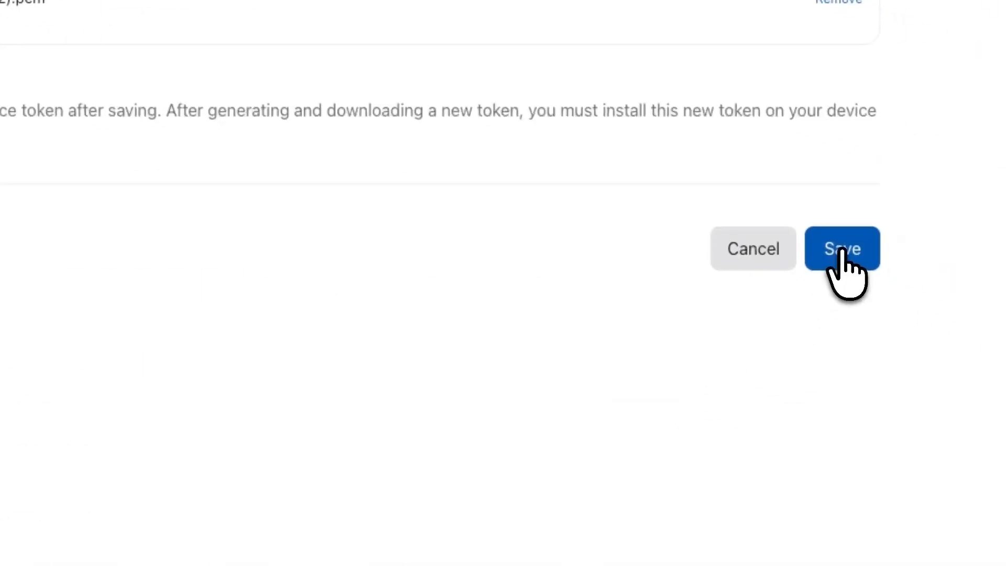
Save the BravoNetworks service and download its new server token (.p7m)
click(843, 256)
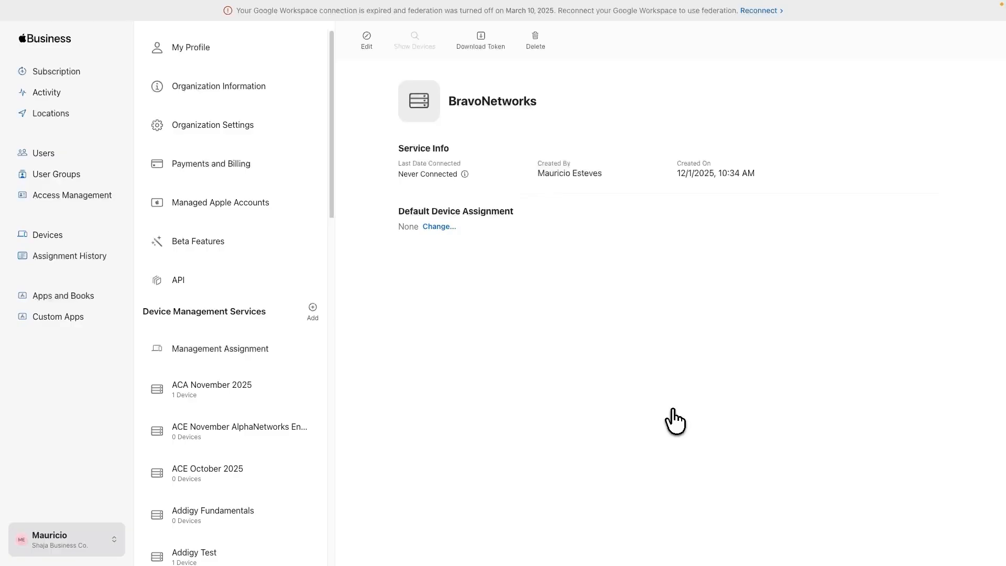
click(481, 39)
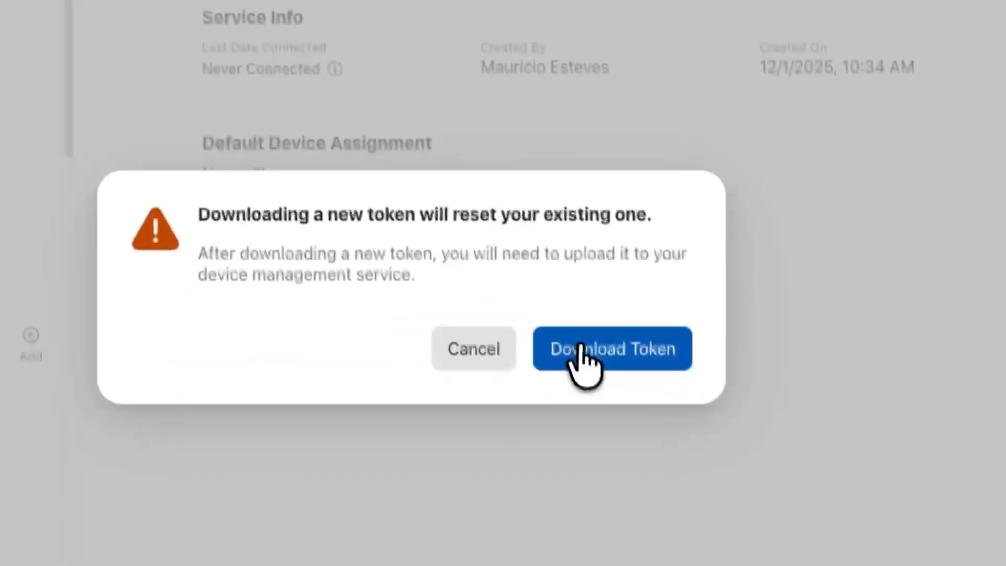
click(582, 347)
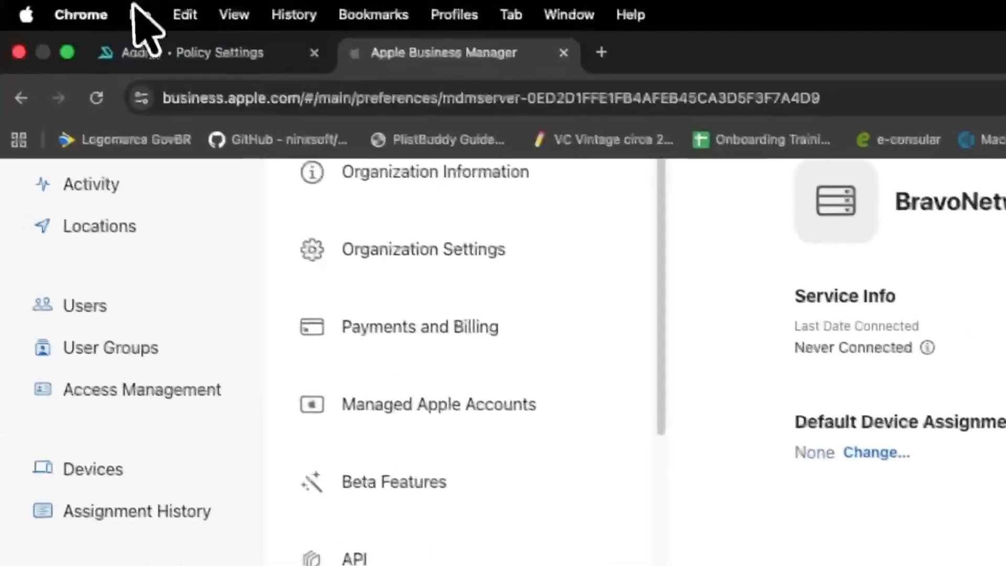
Upload the BravoNetworks .p7m token from Downloads to the Addigy policy's Server Token
click(144, 61)
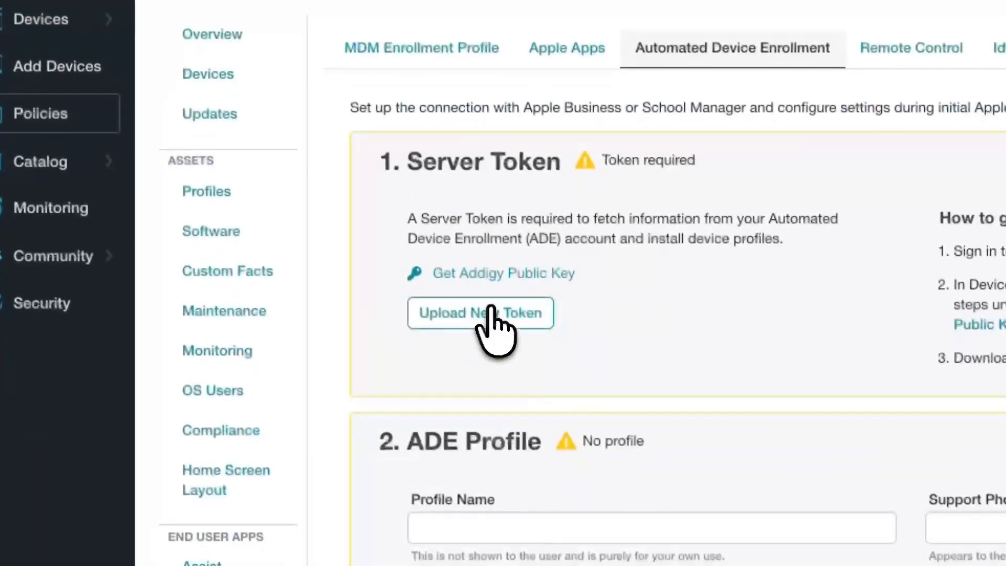
click(492, 310)
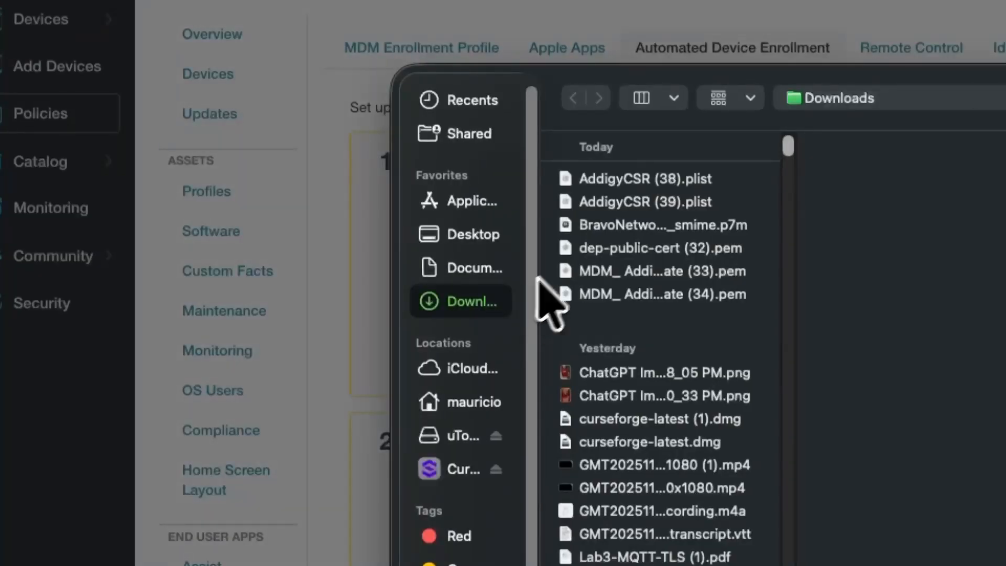
click(608, 230)
double_click(609, 232)
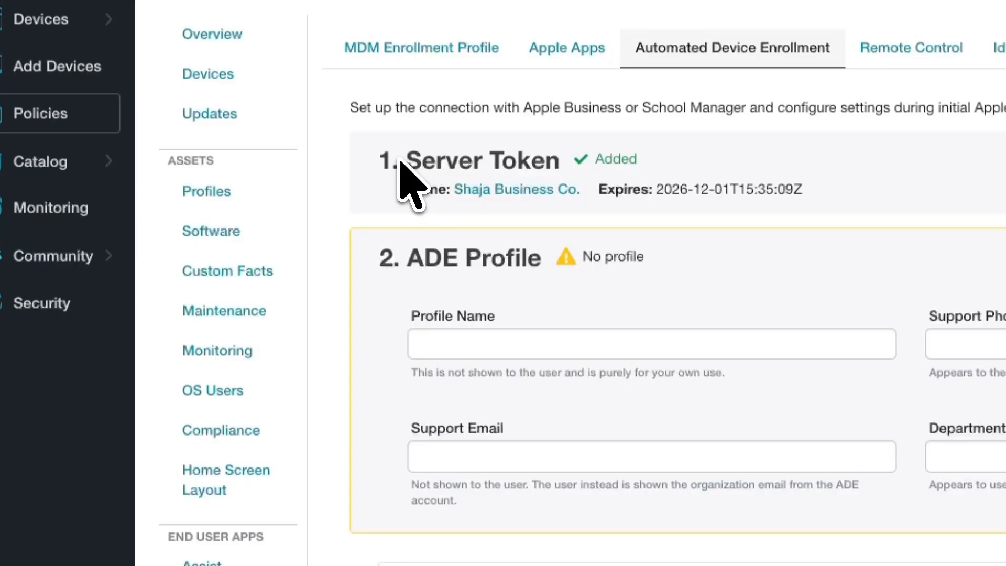
Enter BravoNetworks as the ADE profile name
click(460, 343)
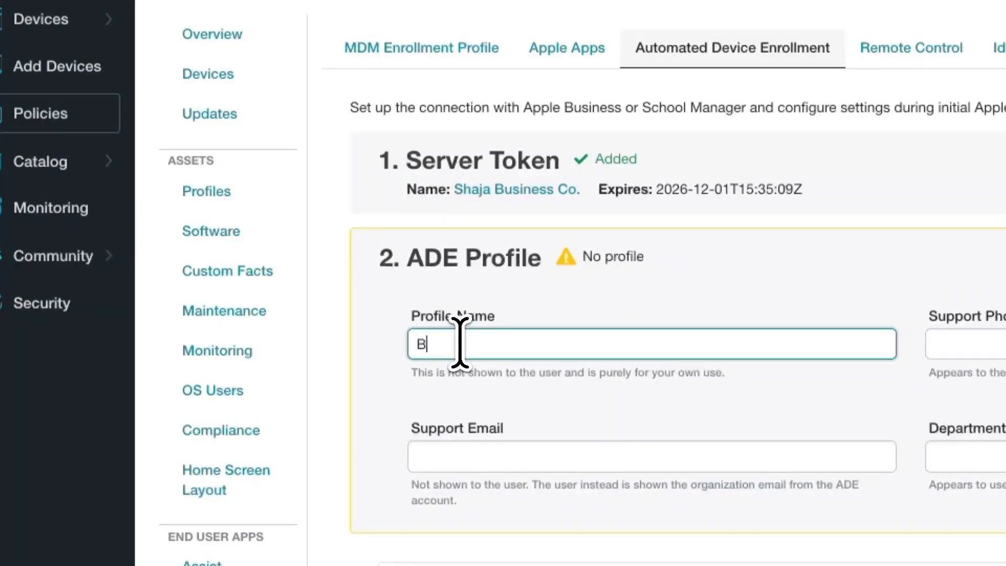
text(BravoNetworks)
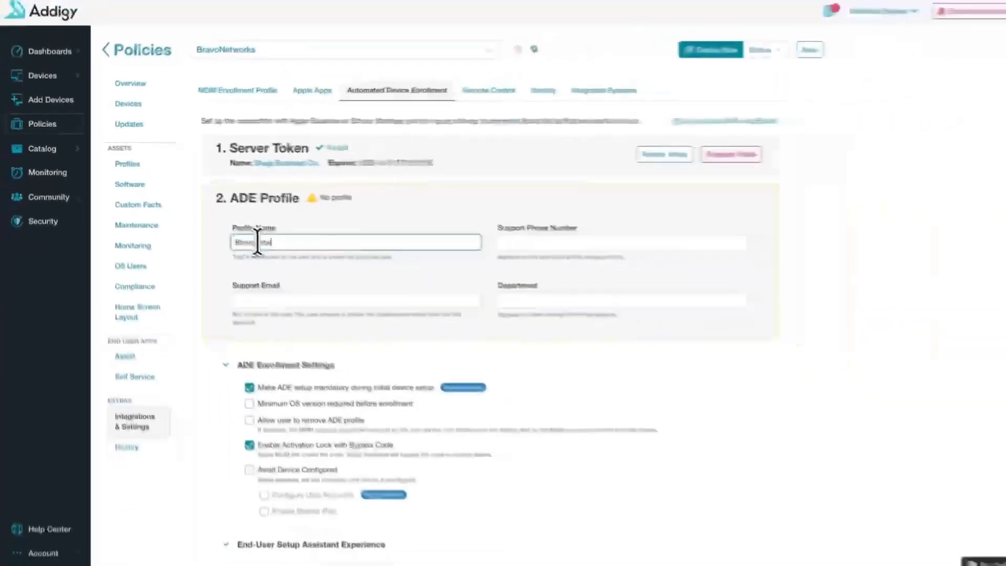
key(Tab)
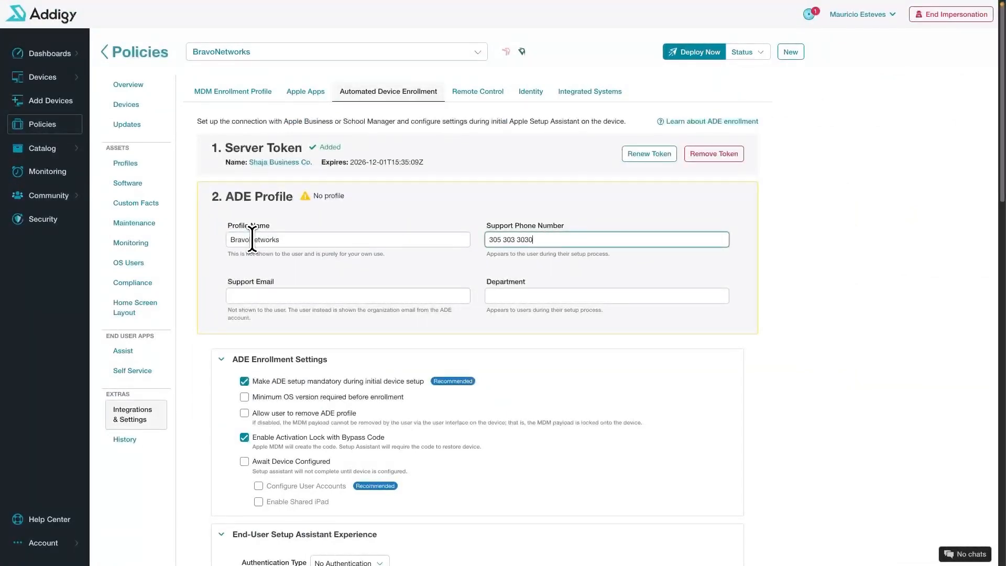
Fill in the support e-mail and department 'Support', then scroll to ADE Enrollment Settings
click(248, 295)
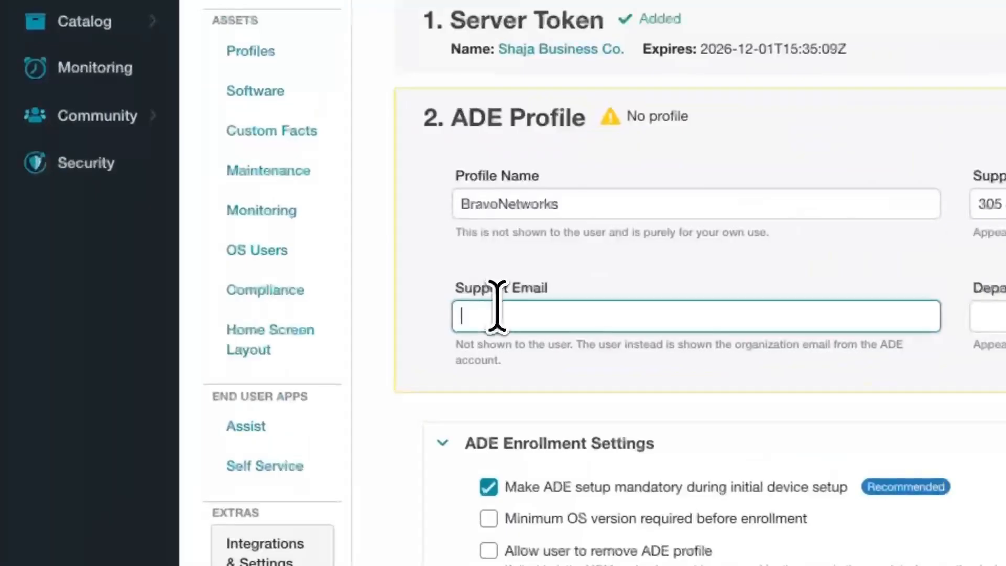
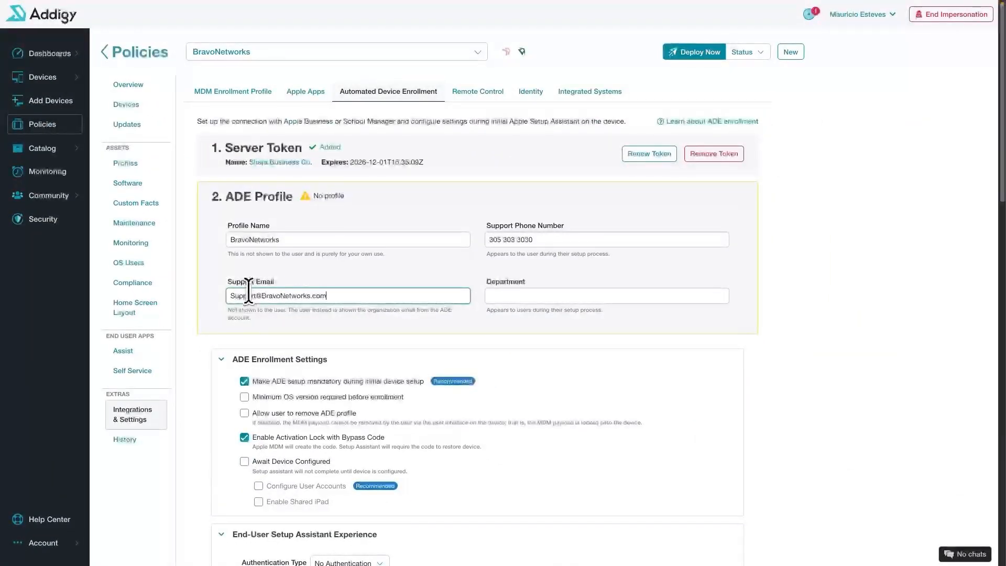
click(505, 290)
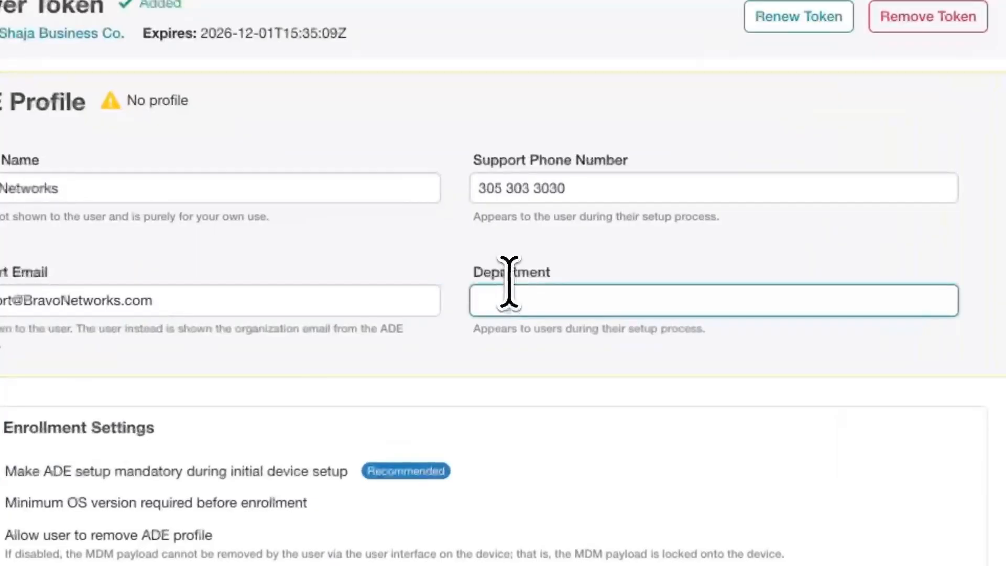
text(Support)
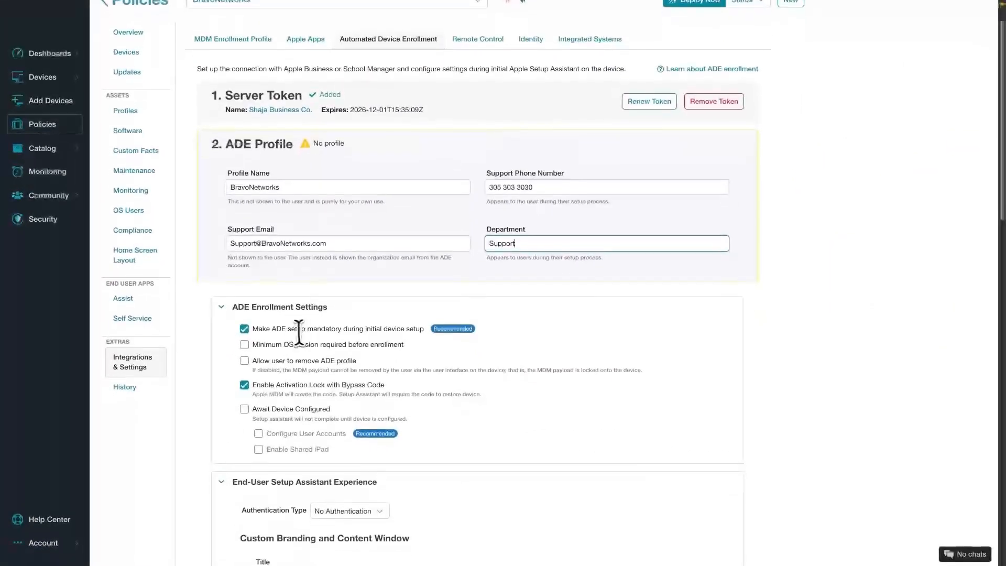
scroll(299, 333, down, 2)
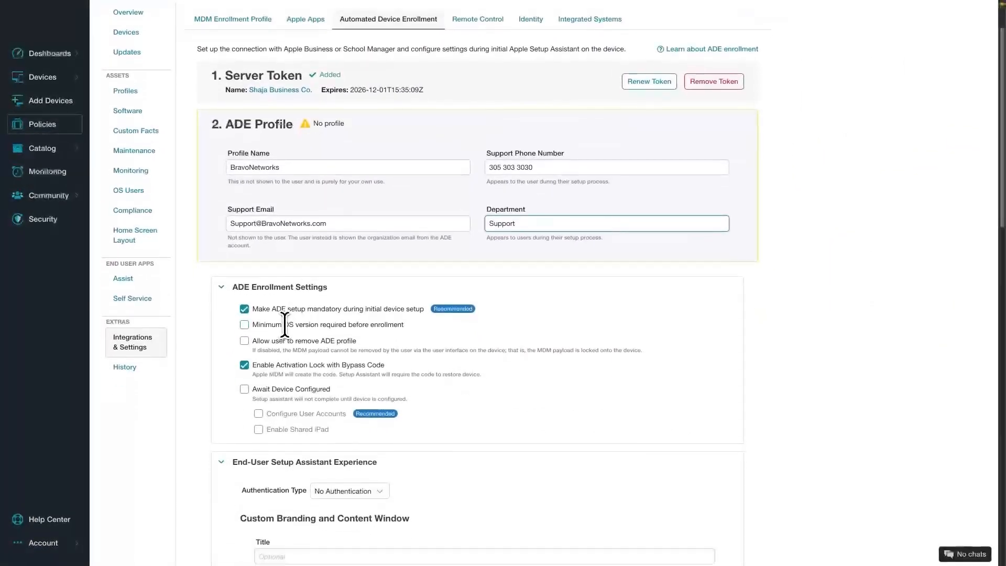
scroll(217, 317, down, 2)
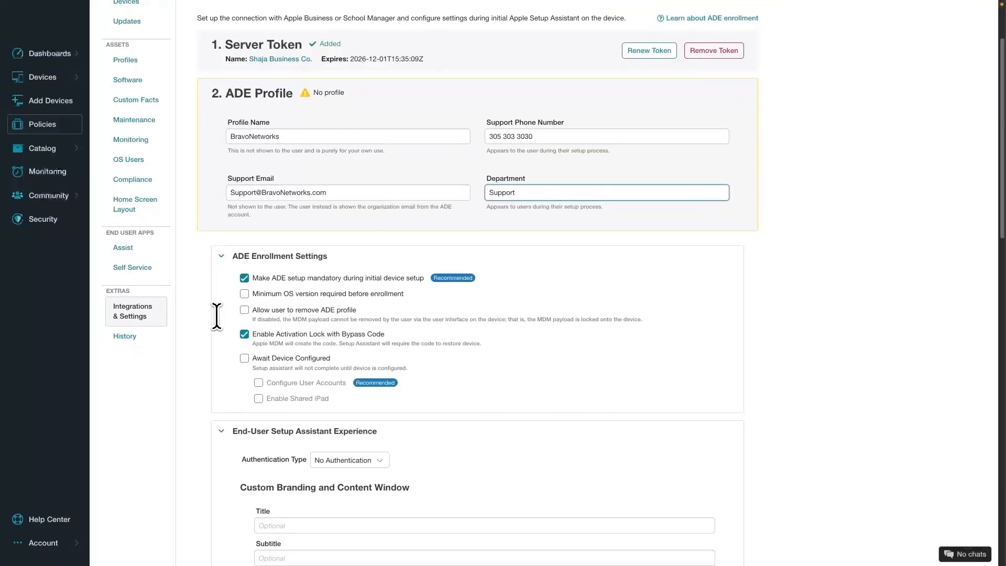
scroll(215, 314, down, 1)
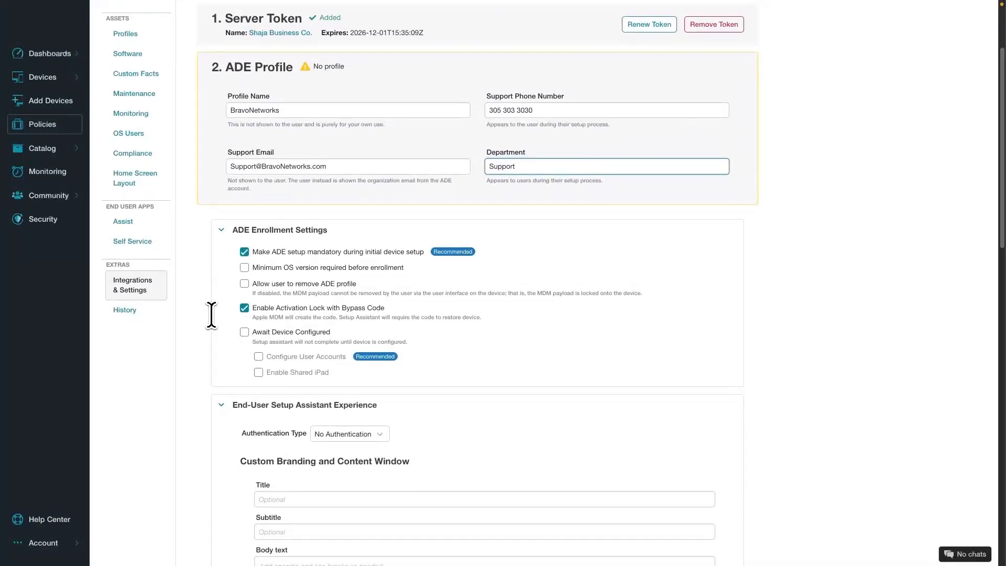
scroll(211, 314, down, 2)
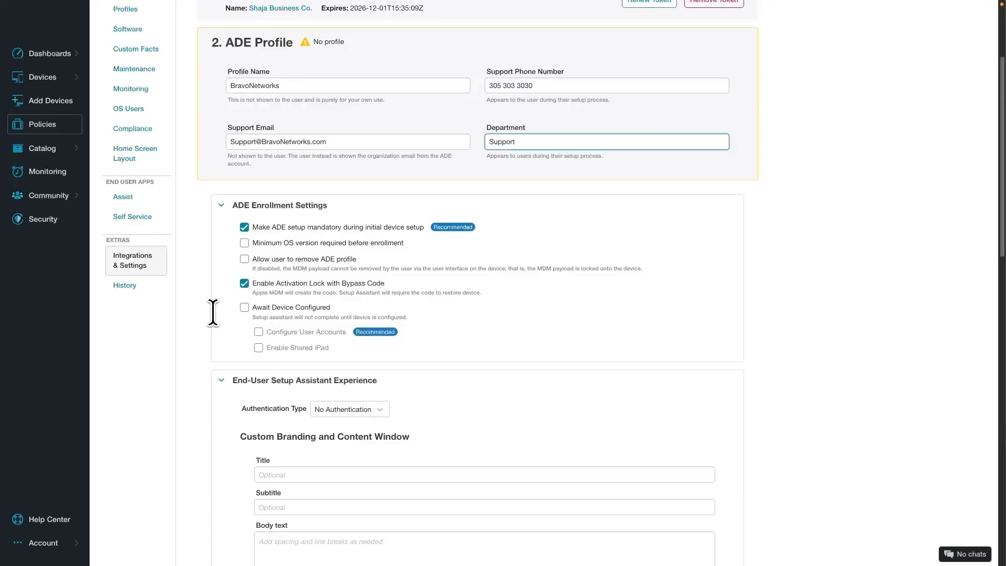
scroll(213, 313, down, 1)
scroll(211, 310, down, 1)
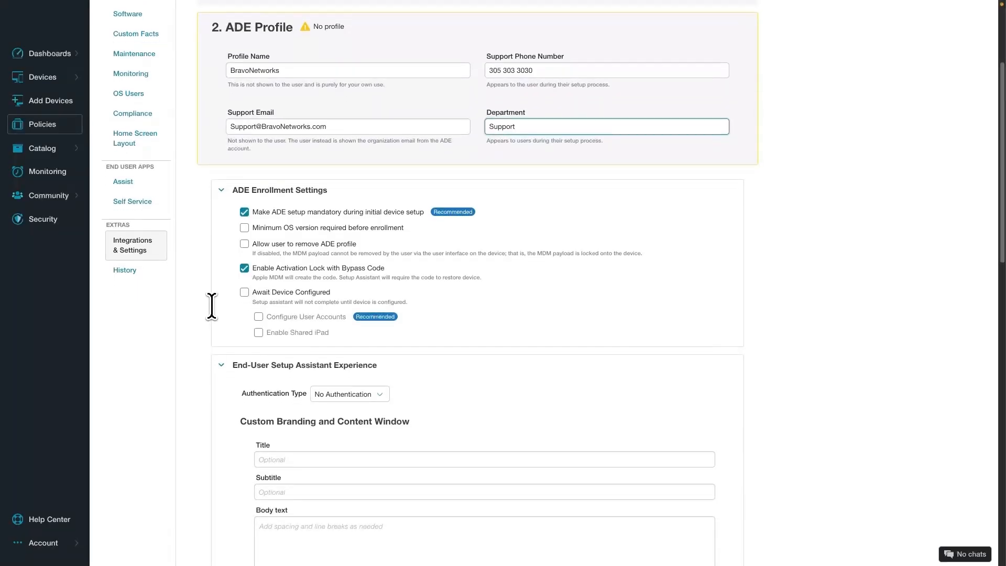
Enable the minimum OS requirement with version 26 for macOS, iOS and iPadOS
click(244, 228)
click(474, 231)
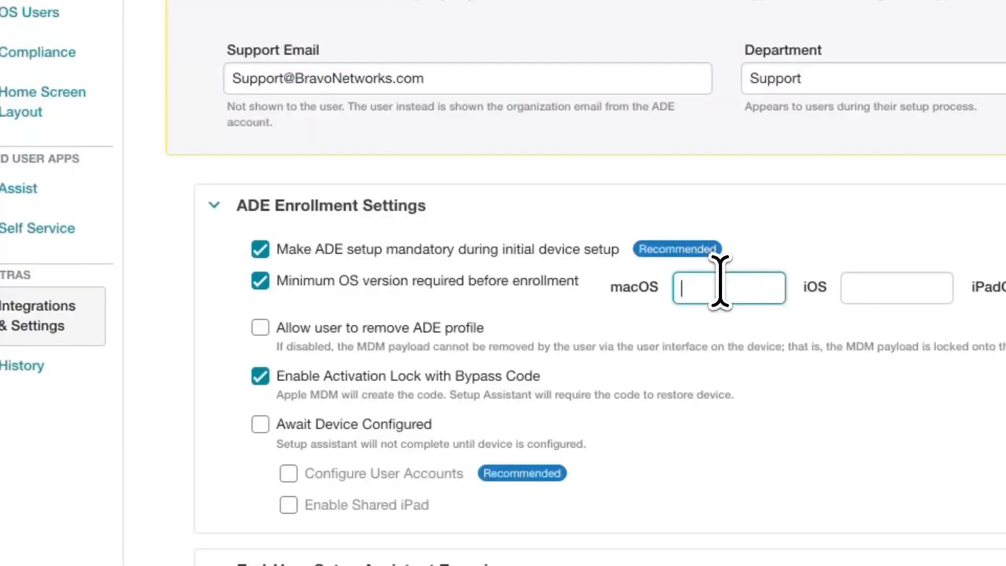
text(26)
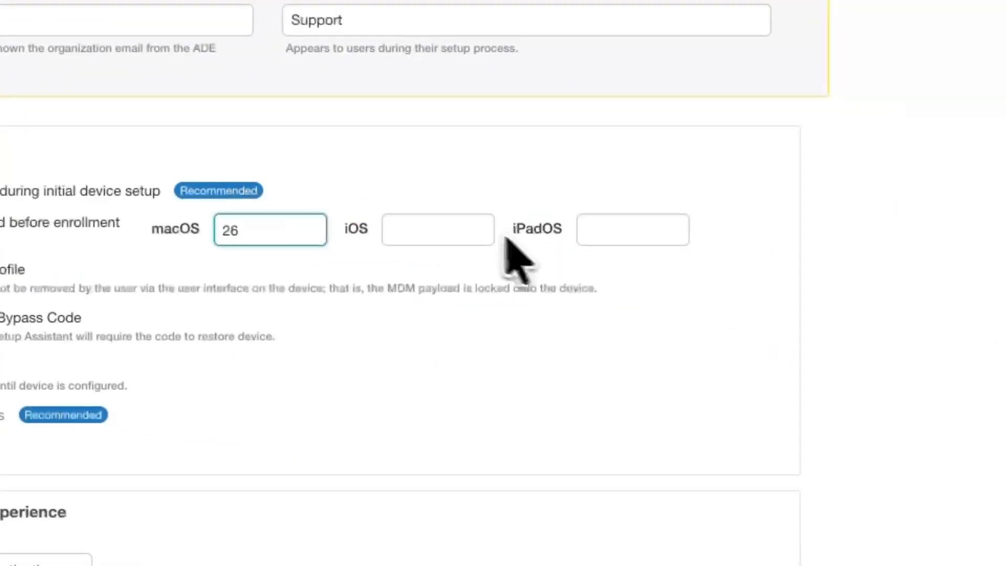
click(450, 223)
text(26)
click(618, 225)
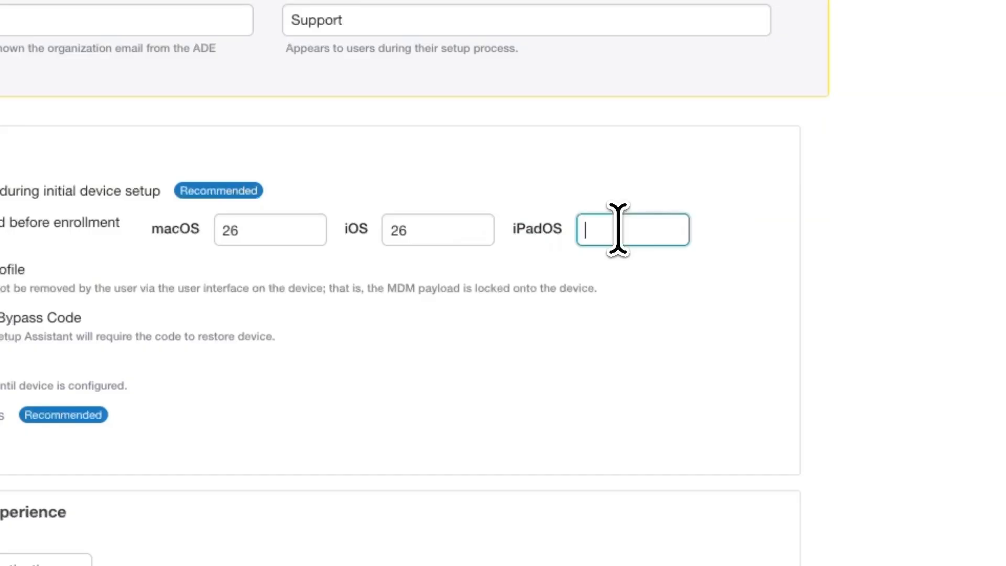
text(26)
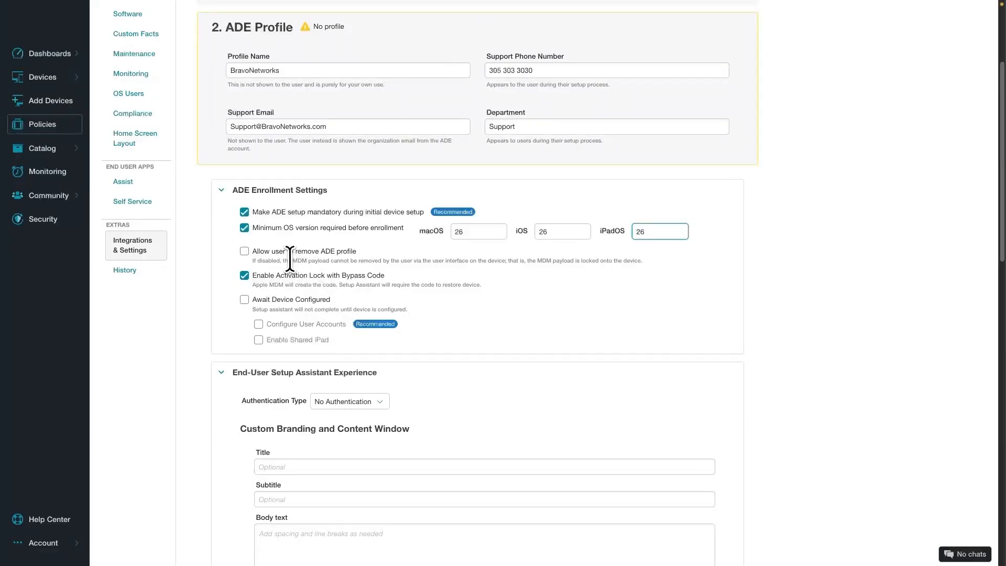
Turn on Await Device Configured and Configure User Accounts in ADE enrollment settings
click(306, 300)
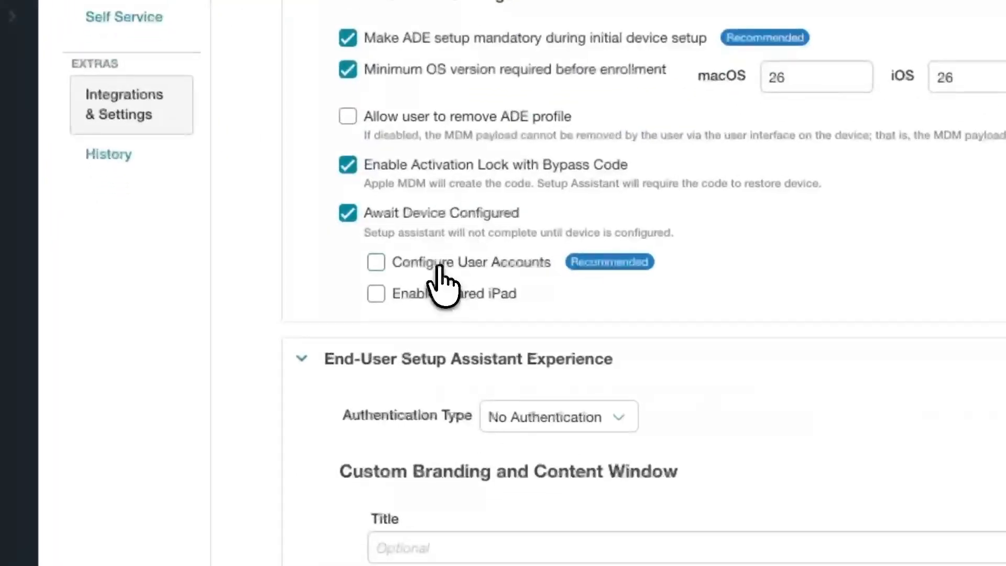
click(439, 266)
scroll(494, 337, down, 5)
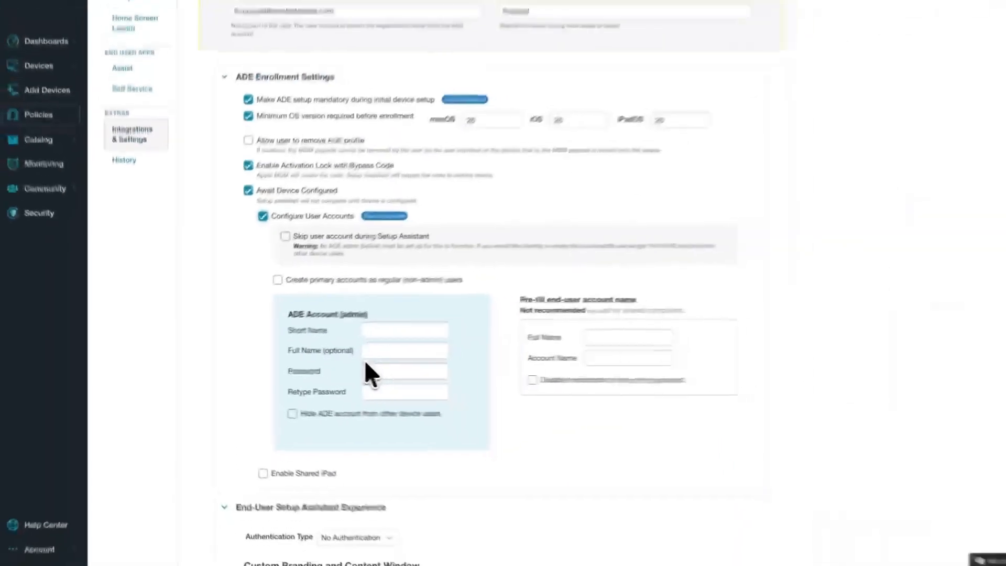
scroll(358, 363, down, 3)
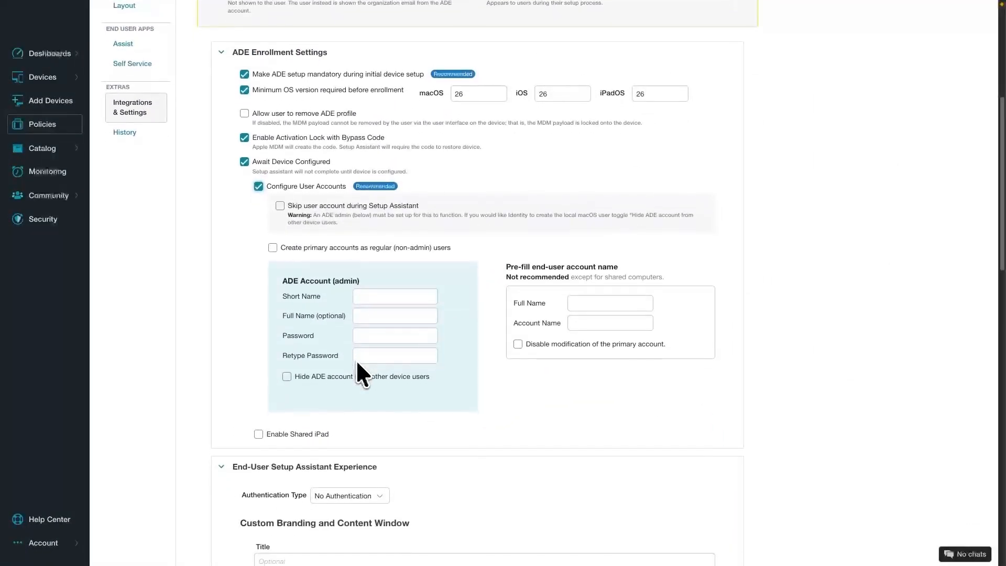
scroll(357, 363, down, 4)
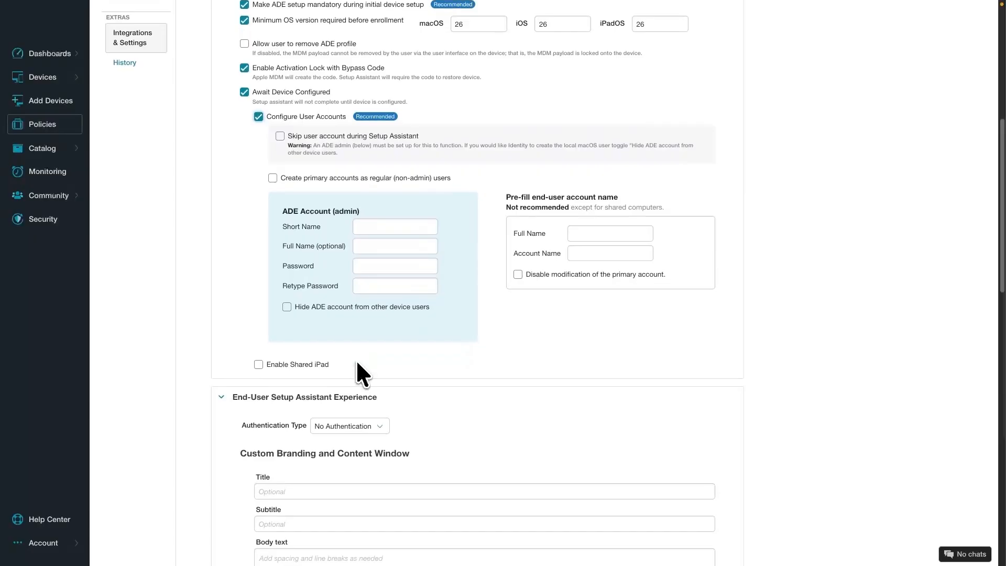
scroll(358, 363, down, 3)
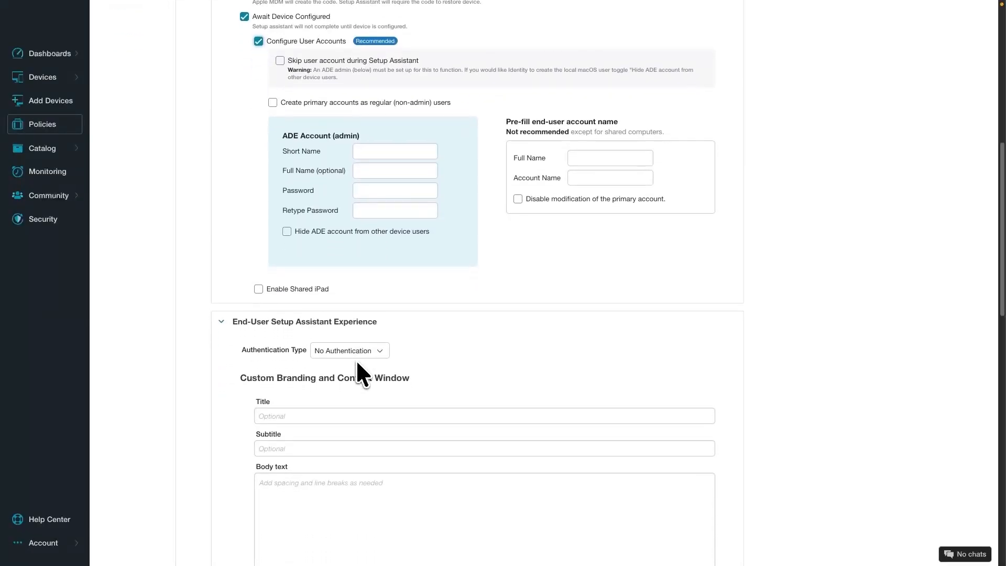
Set the Authentication Type to SSO Enrollment, replacing the briefly chosen Passcode
click(367, 315)
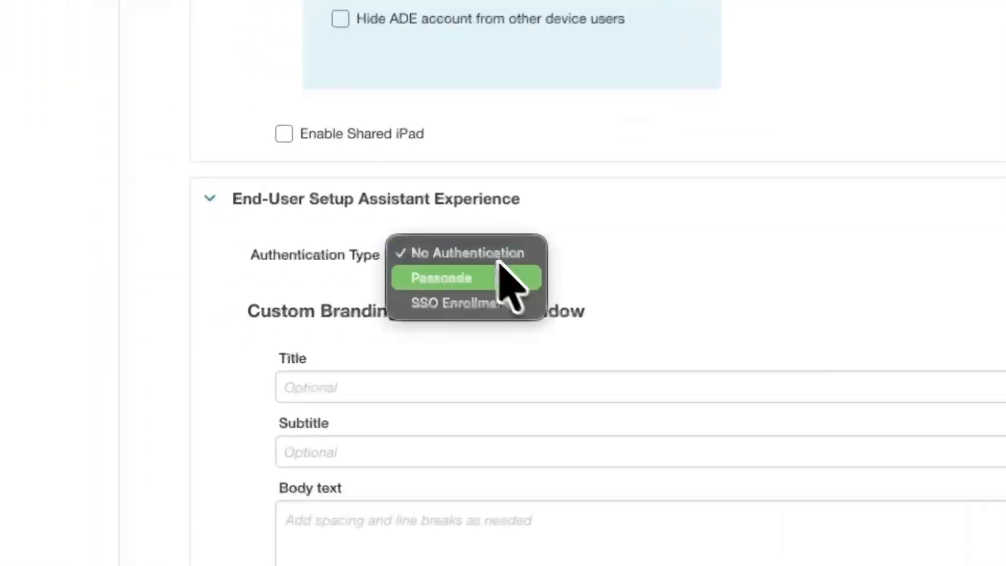
click(376, 327)
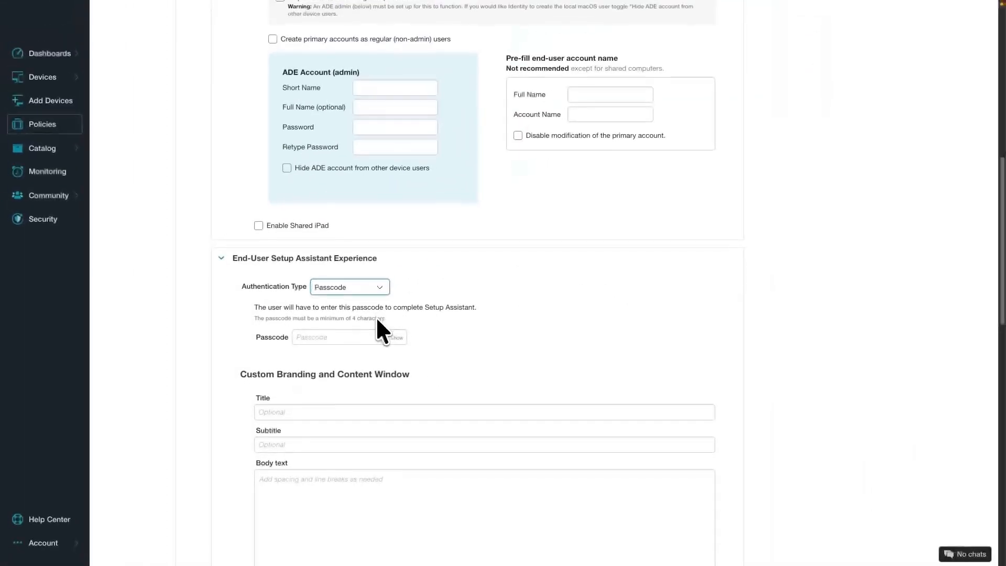
scroll(377, 321, down, 2)
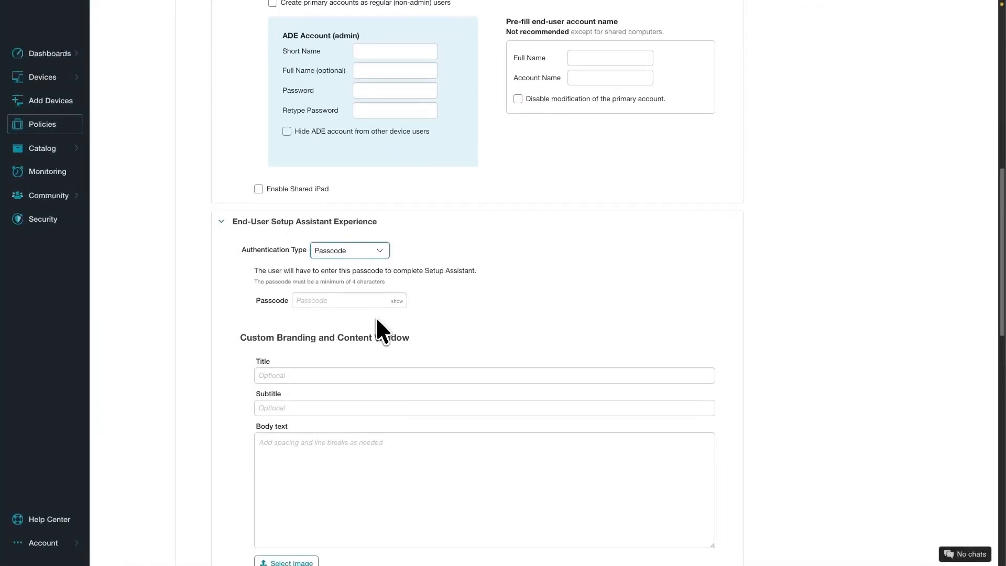
click(362, 252)
click(359, 260)
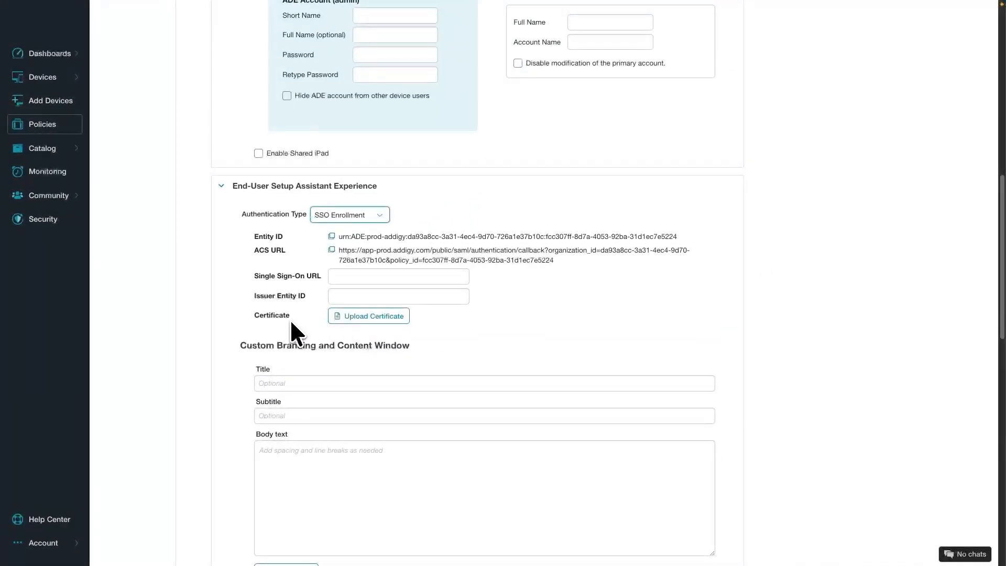
scroll(290, 318, down, 2)
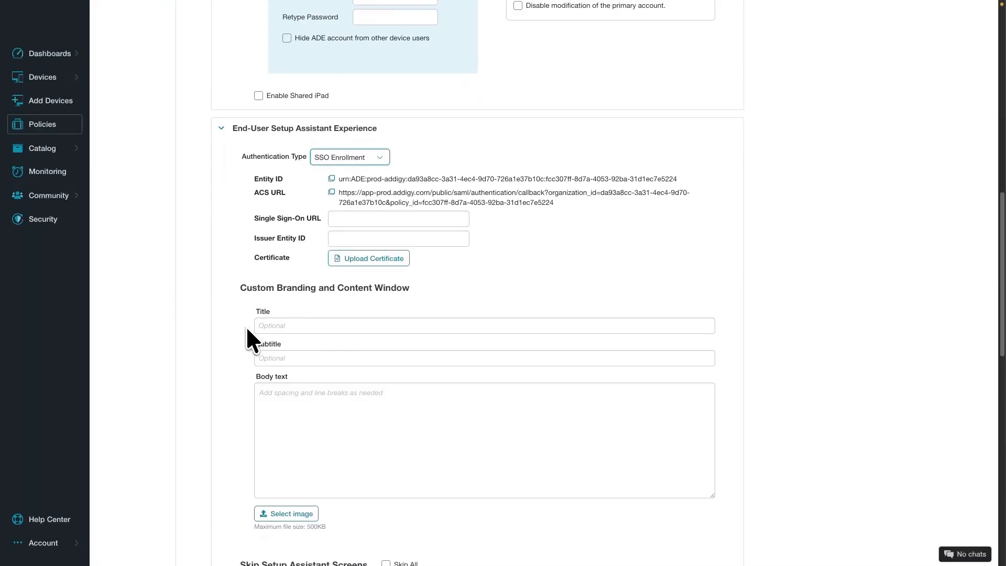
scroll(246, 326, down, 1)
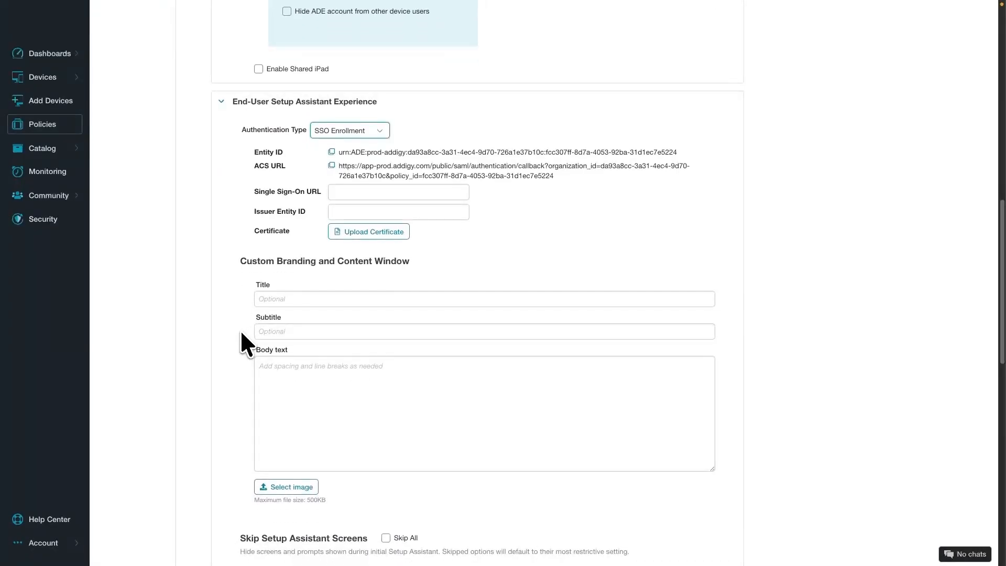
scroll(241, 333, down, 2)
scroll(241, 334, down, 10)
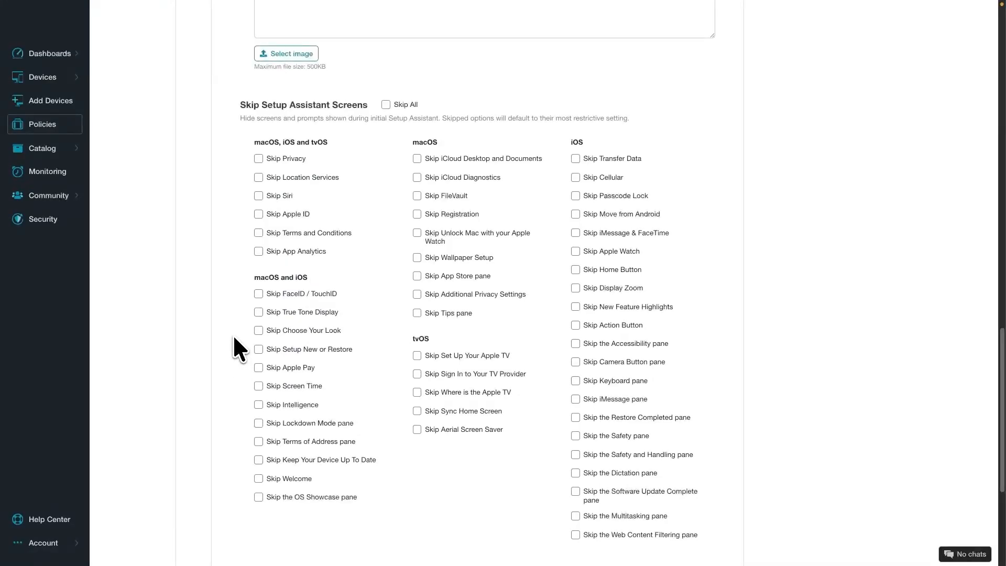
Check Skip All for Setup Assistant screens, then uncheck Skip FileVault
click(385, 104)
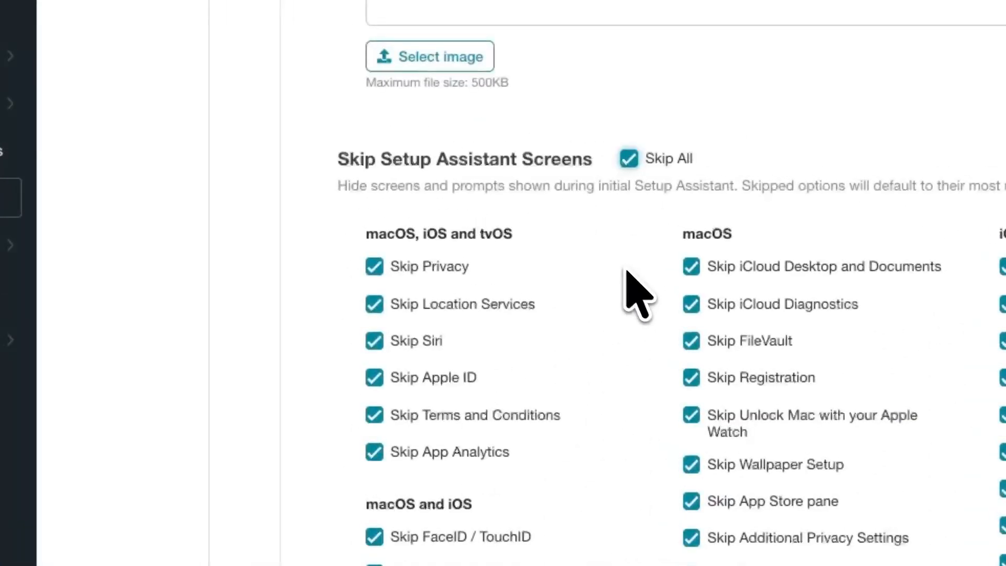
click(691, 341)
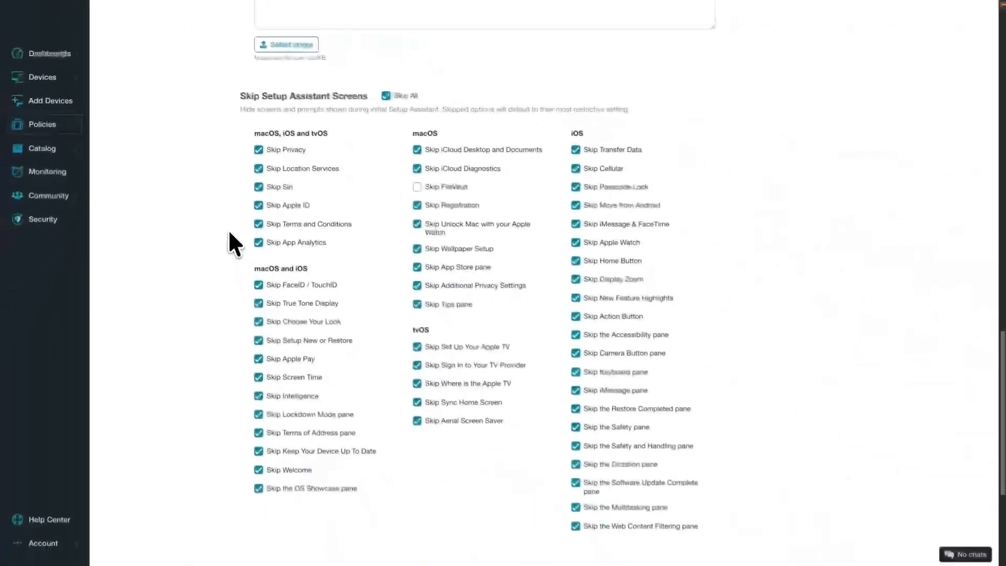
scroll(228, 229, down, 1)
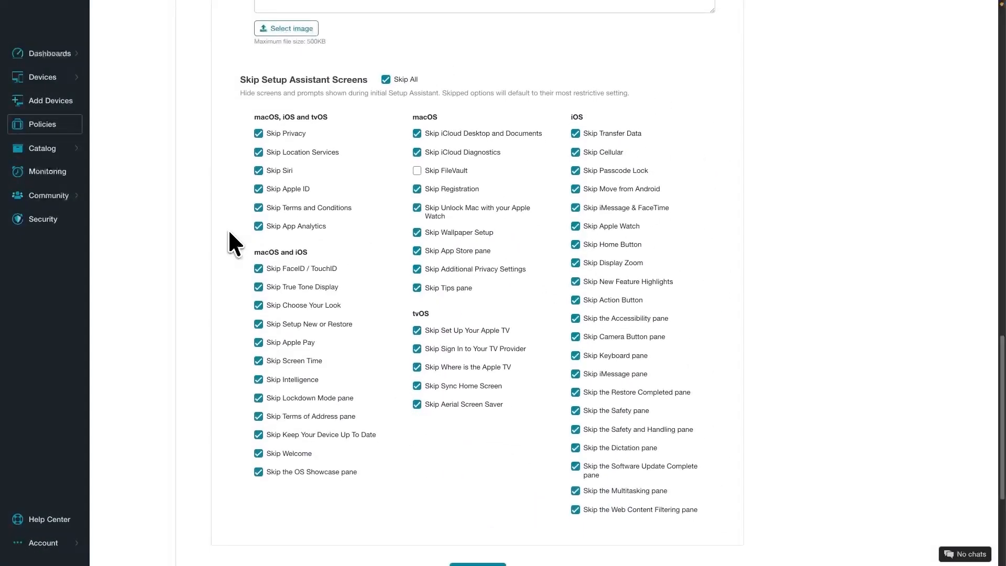
scroll(229, 232, down, 3)
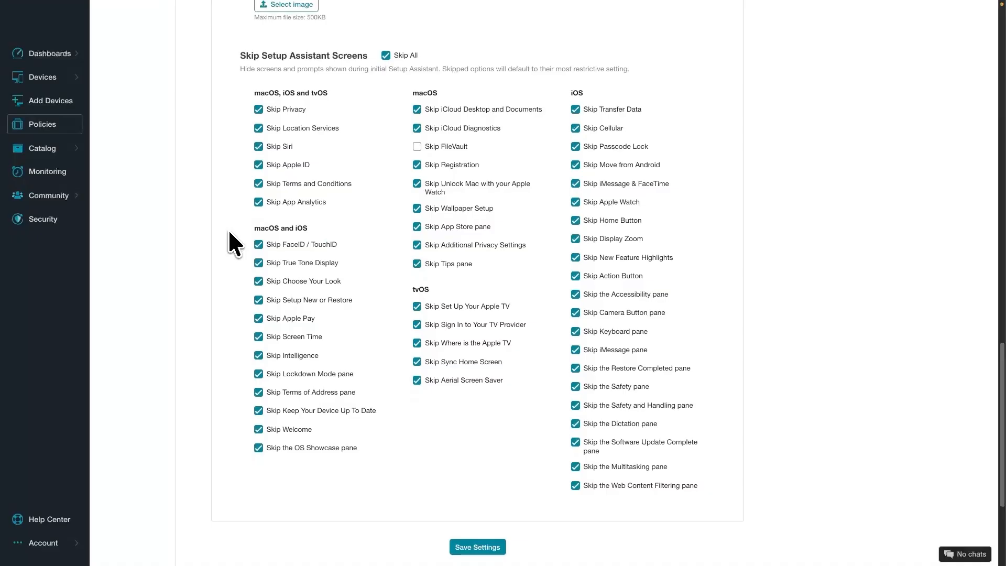
scroll(229, 234, down, 5)
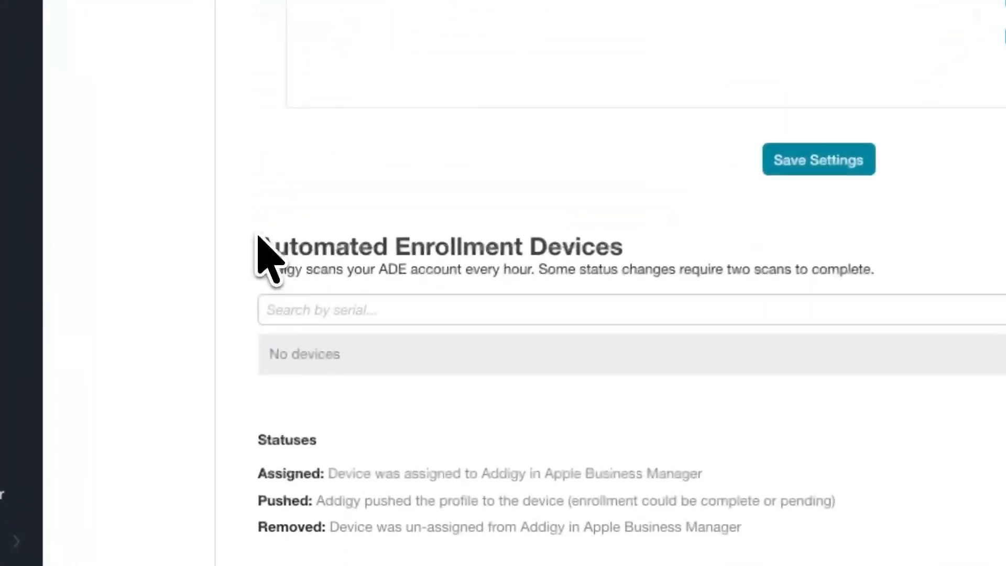
drag(255, 236, 1005, 417)
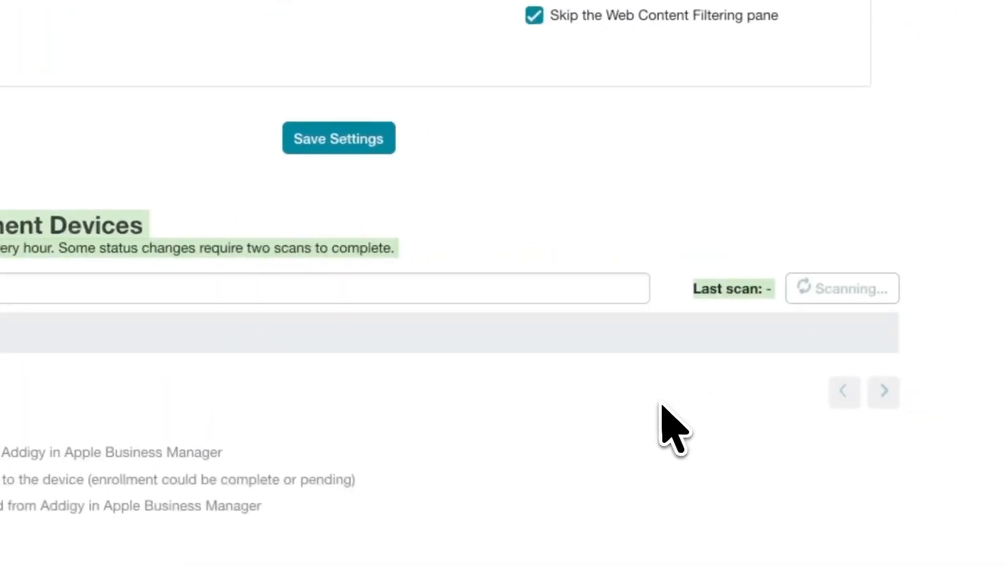
click(660, 405)
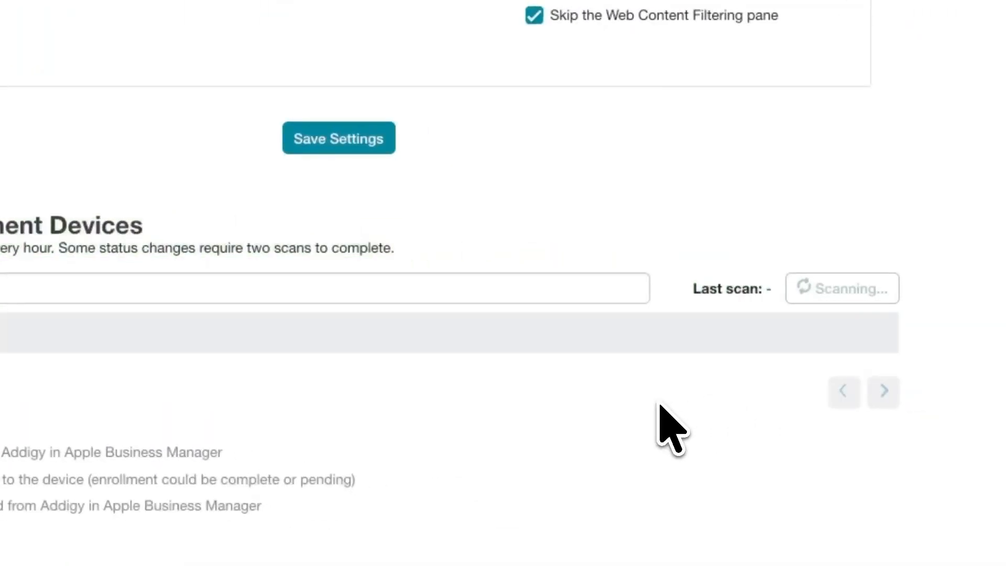